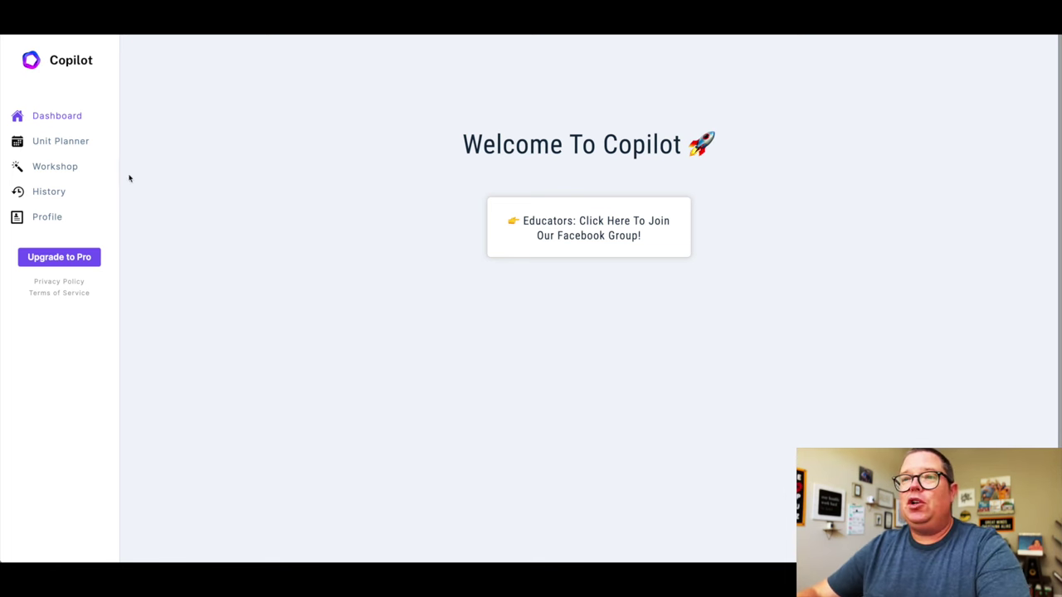
# Step: Start a new unit in the unit planner and name it 'Water Safety'
pyautogui.click(82, 146)
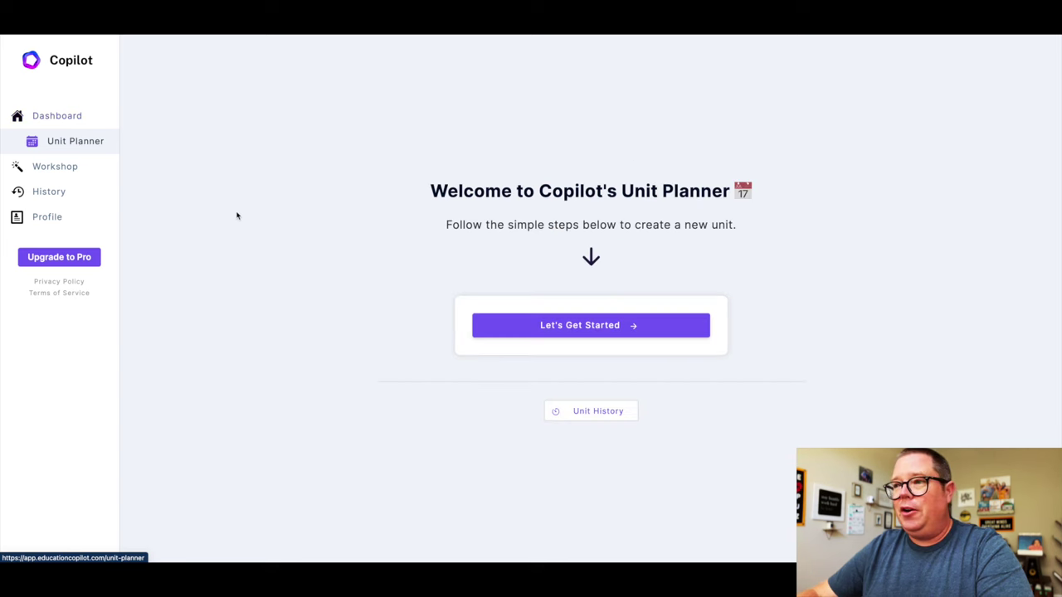
pyautogui.click(523, 334)
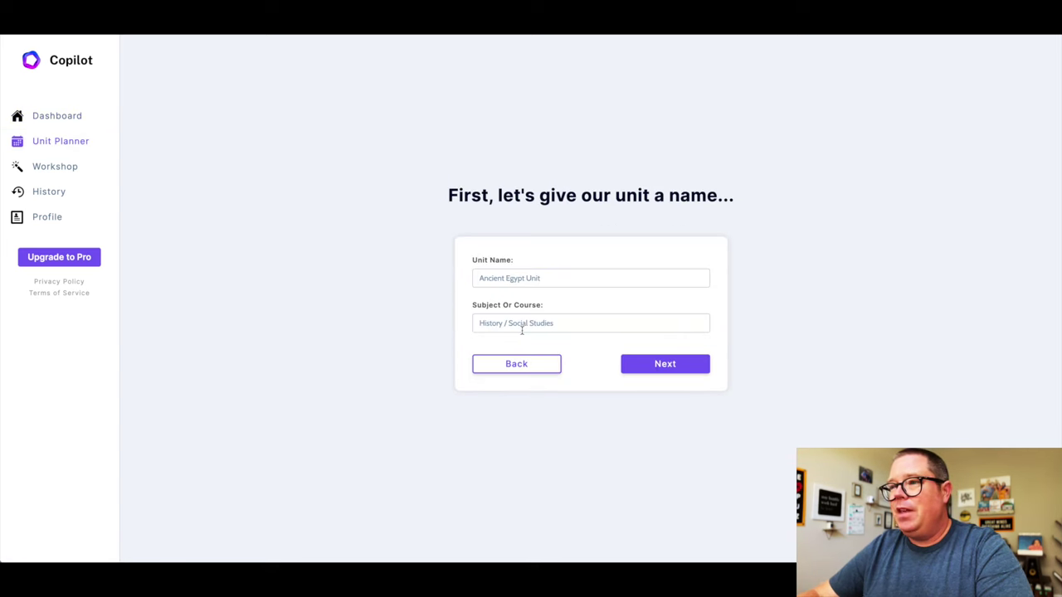
pyautogui.click(509, 279)
pyautogui.write('Water Safety')
# Step: Enter the subject as a misspelled 'Science', deleting one stray letter
pyautogui.click(486, 320)
pyautogui.write('Sceience')
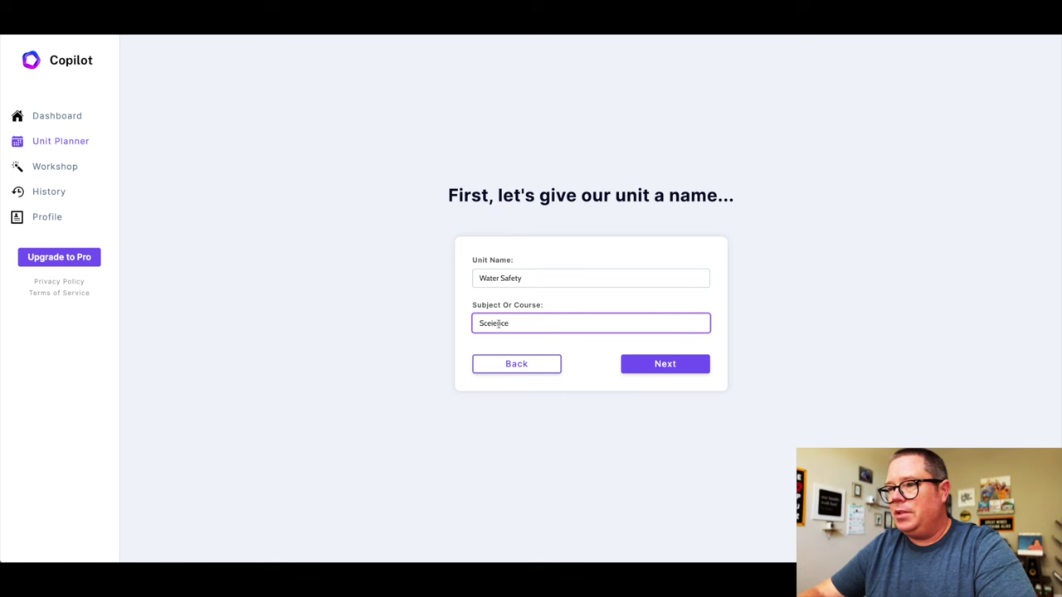
pyautogui.click(489, 323)
pyautogui.press('Delete')
pyautogui.press('Delete')
# Step: List water safety rules and staying safe around water as coverage, and paste standard SC.1.E.6.2
pyautogui.click(648, 363)
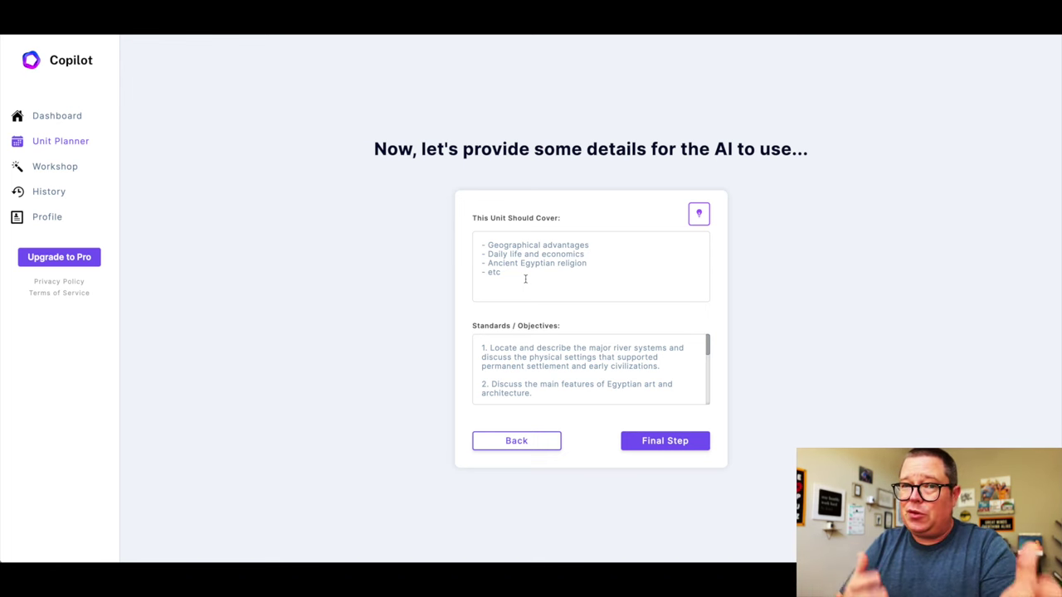
pyautogui.click(525, 279)
pyautogui.write('-')
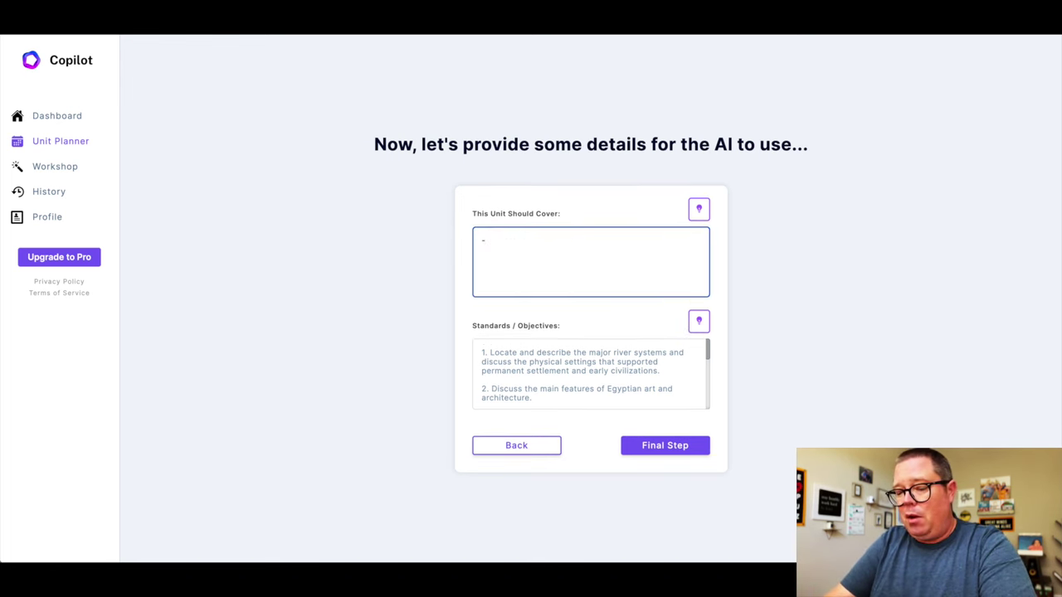
pyautogui.write(' Rules about how to be safe in the water ')
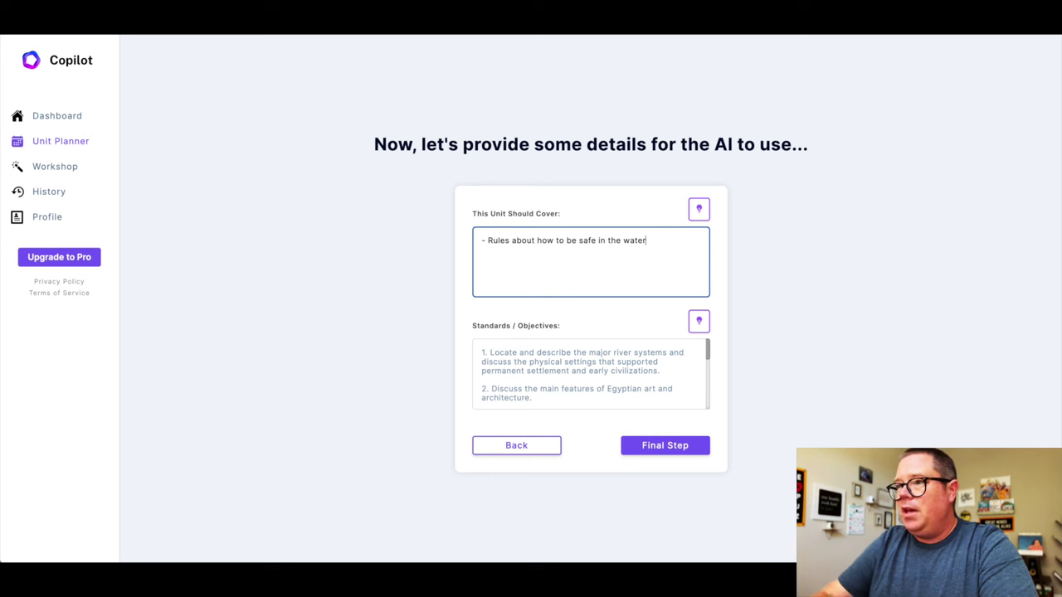
pyautogui.write('-Ways people can ')
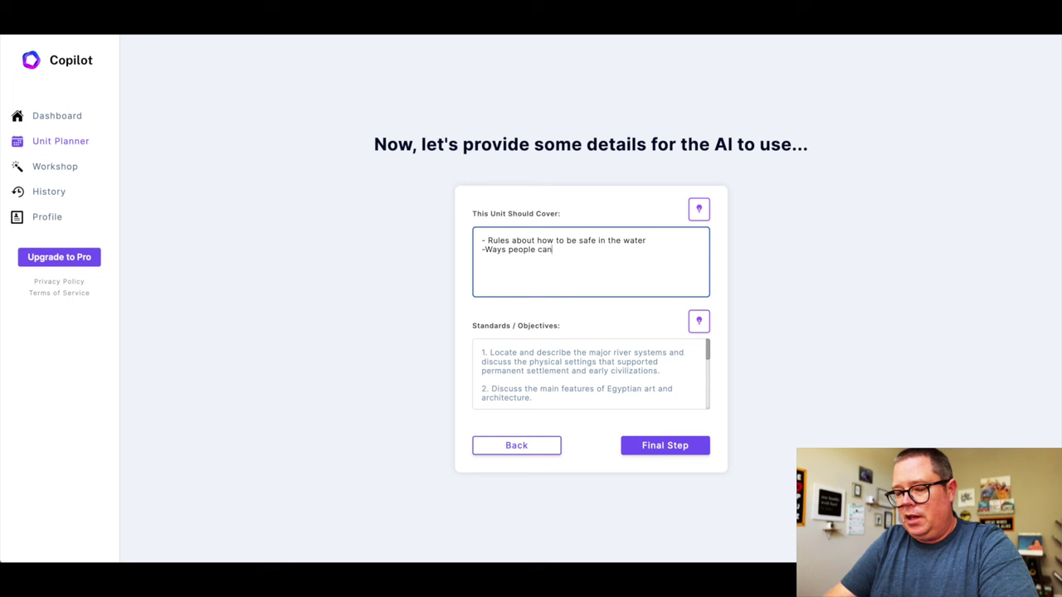
pyautogui.write('be safe aro')
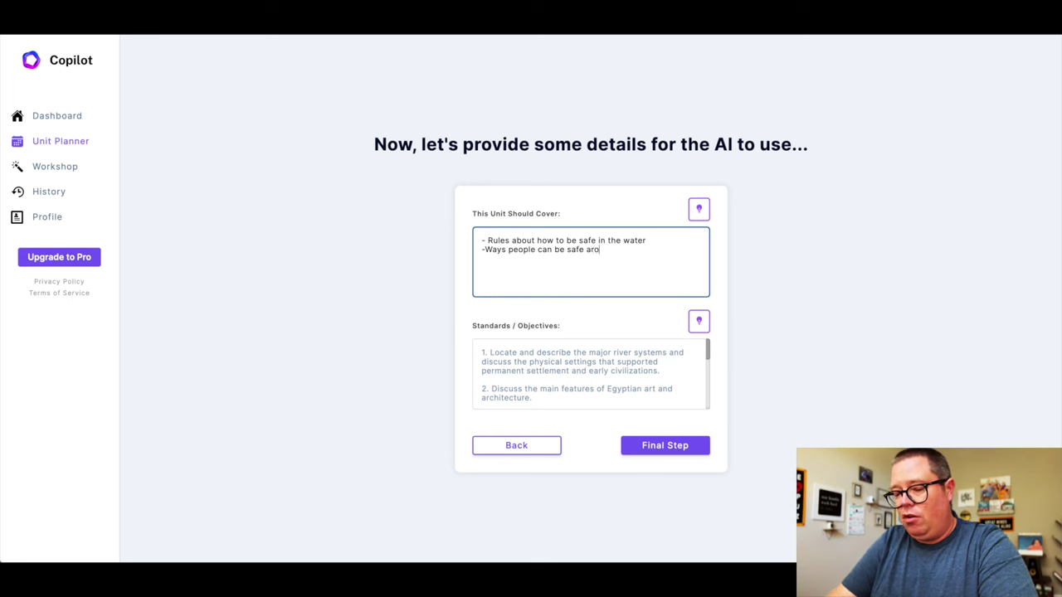
pyautogui.write('und the water')
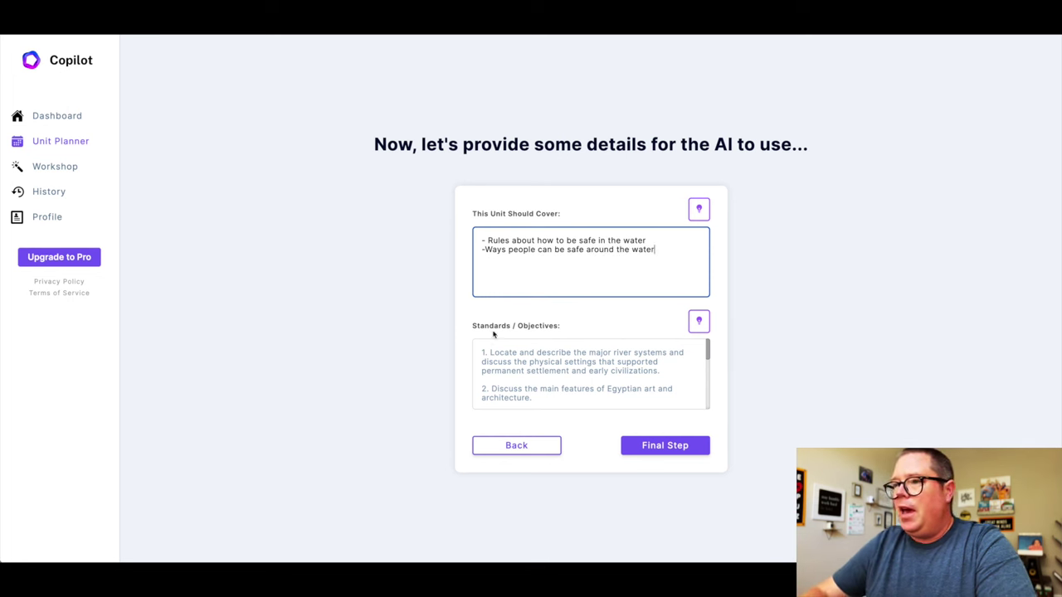
pyautogui.click(520, 368)
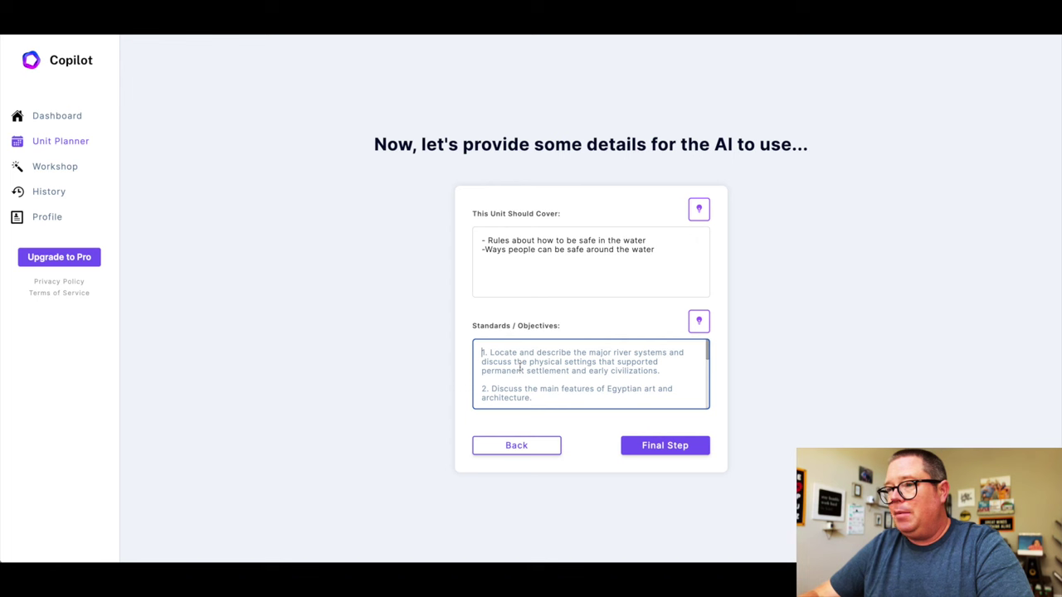
pyautogui.write('SC.1.E.6.2: Describe the need for water and how to be safe around water')
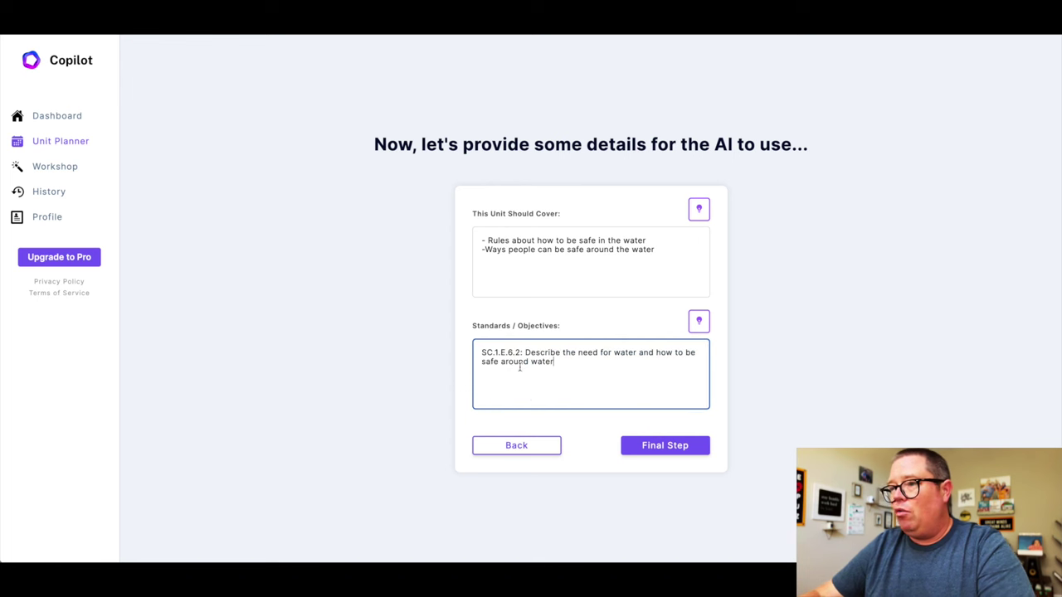
# Step: Reduce the unit length to 5 lessons and generate the Water Safety unit
pyautogui.click(670, 452)
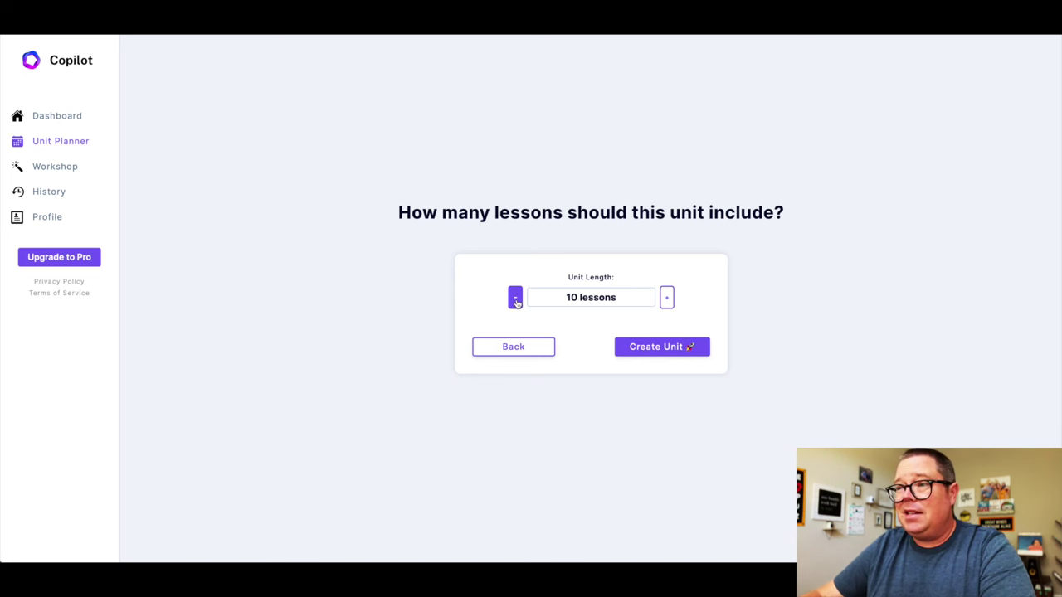
pyautogui.click(515, 303)
pyautogui.click(515, 303)
pyautogui.click(515, 303)
pyautogui.click(515, 303)
pyautogui.click(515, 302)
pyautogui.click(678, 354)
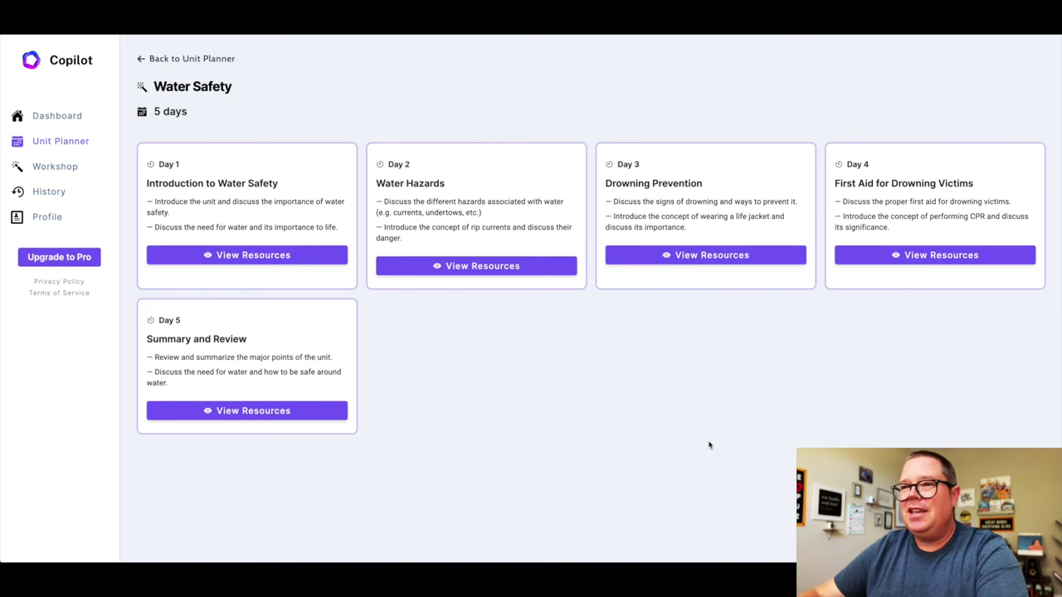
# Step: View and close the lesson resources for Day 1, Day 2 and Day 5
pyautogui.click(282, 257)
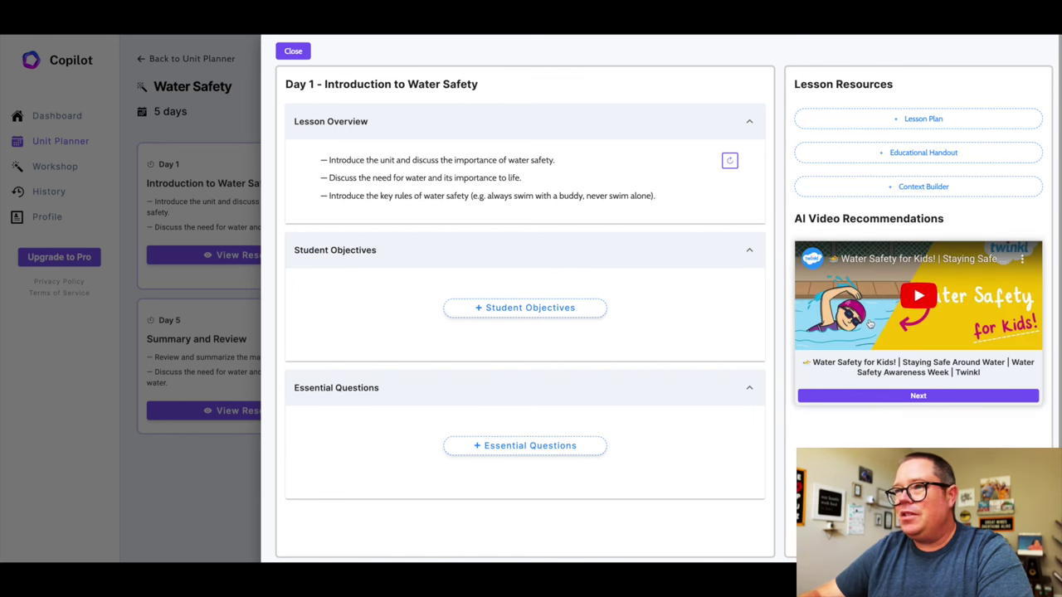
pyautogui.scroll(-1, 608, 185)
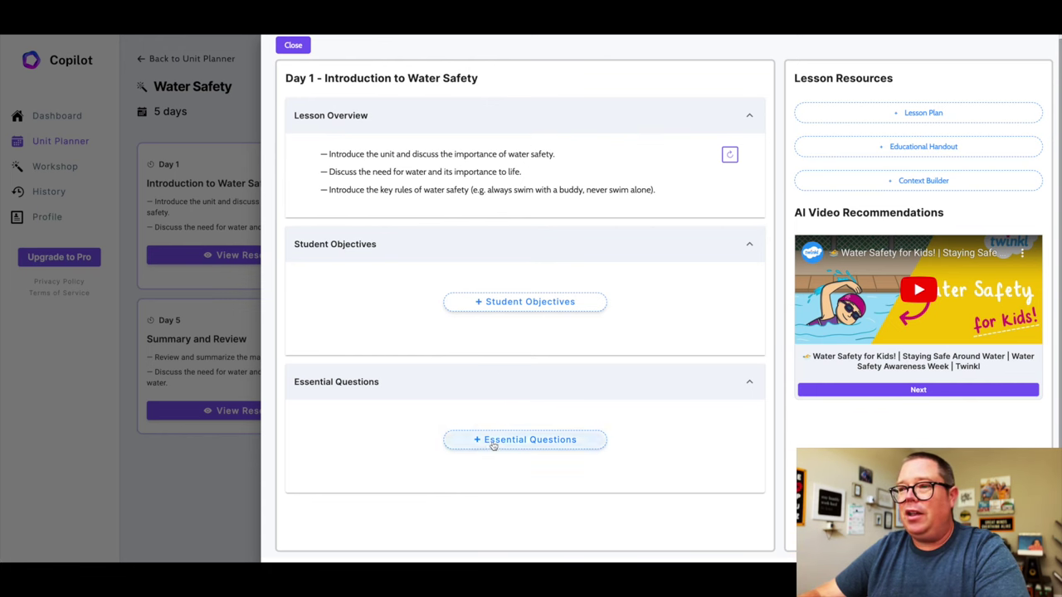
pyautogui.click(230, 301)
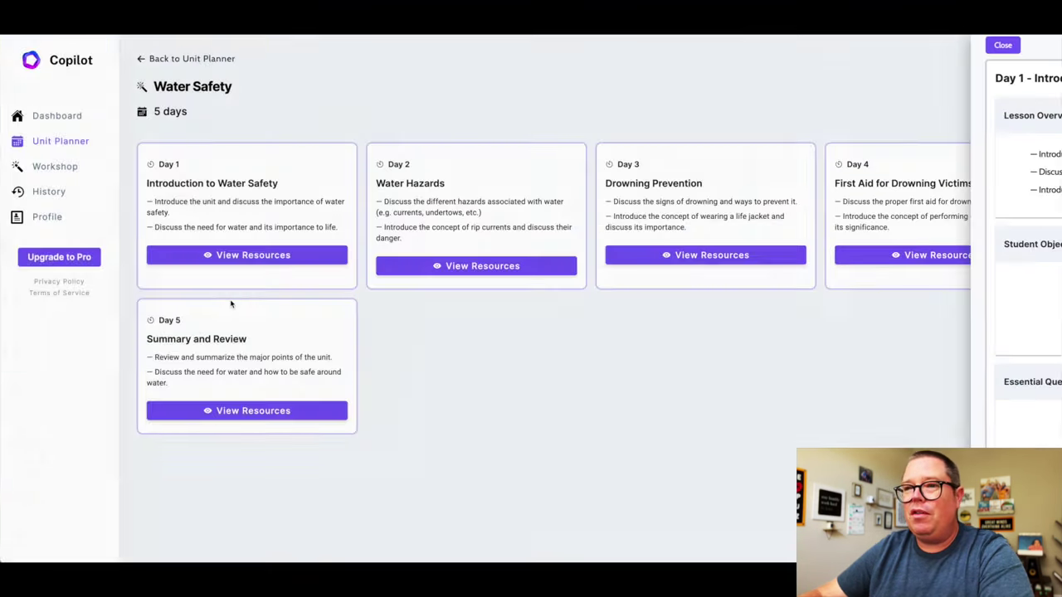
pyautogui.click(511, 271)
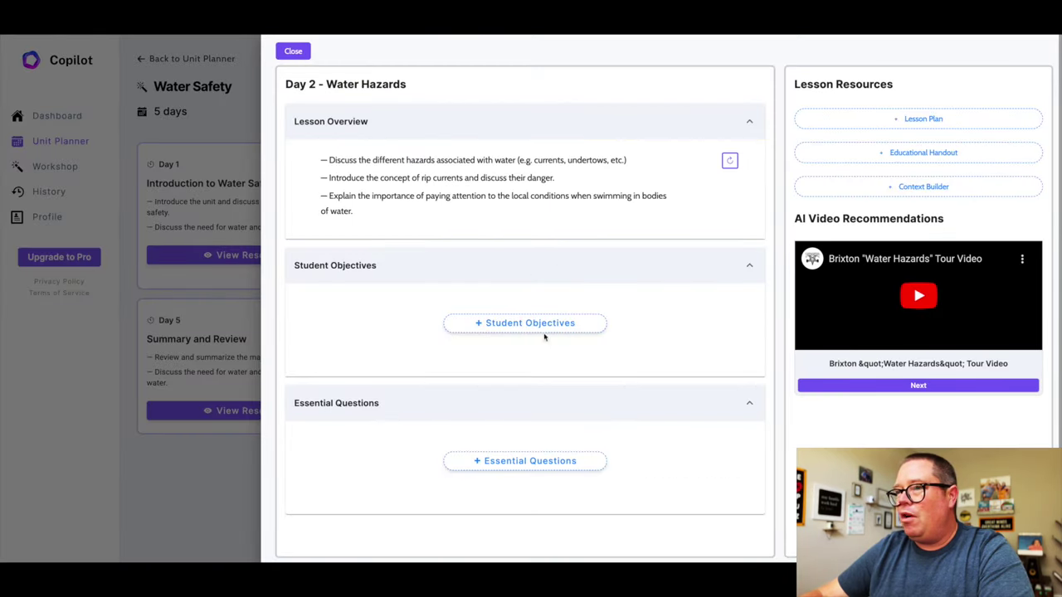
pyautogui.click(192, 317)
pyautogui.click(213, 412)
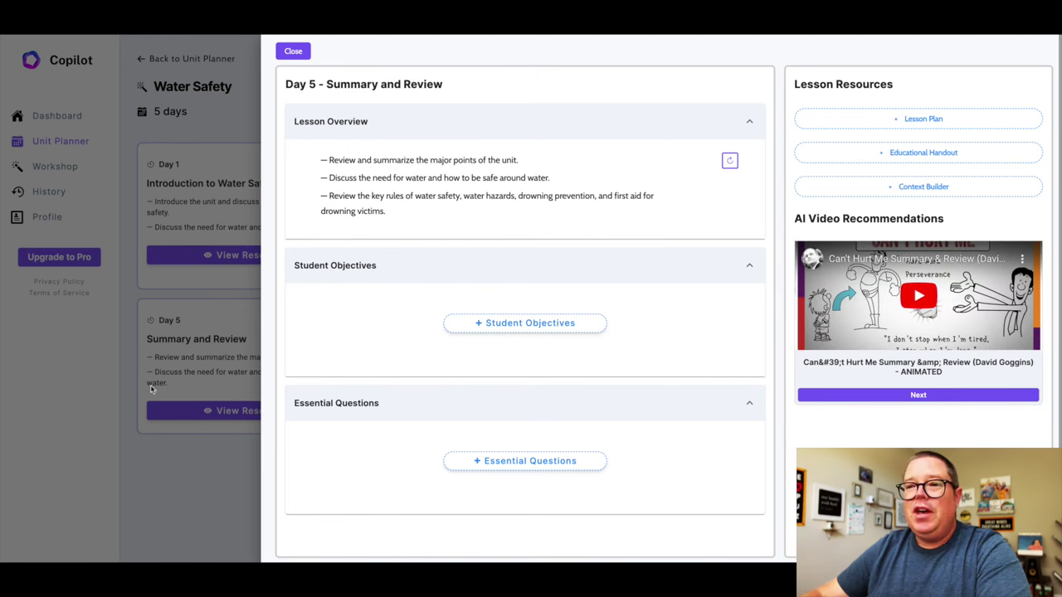
pyautogui.click(185, 484)
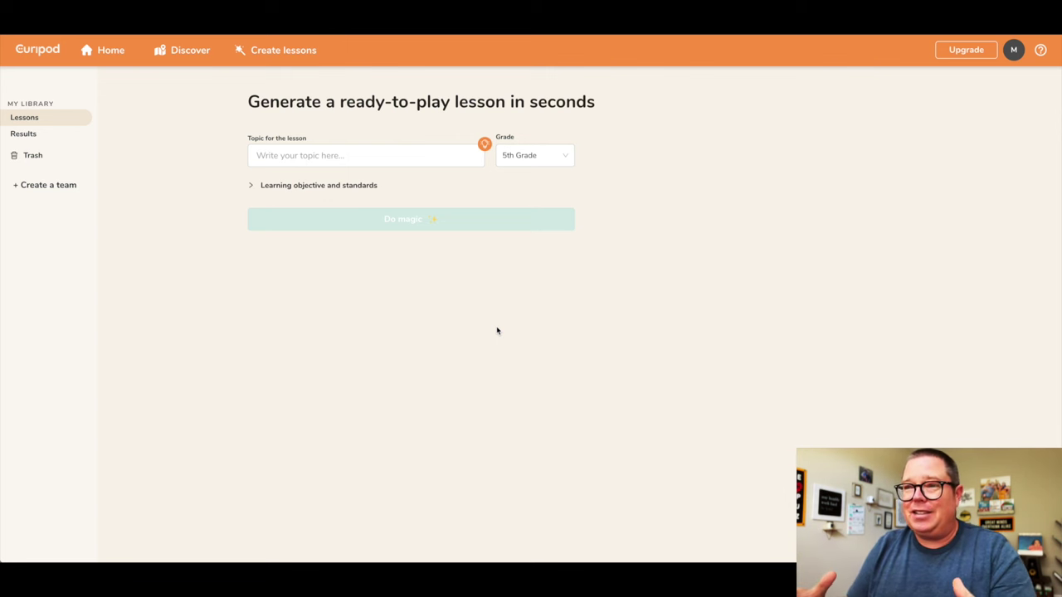
# Step: Generate a 1st Grade 'Story Elements' Curipod lesson using the pasted ELA.1.R.1.1 objective
pyautogui.click(326, 157)
pyautogui.write('S')
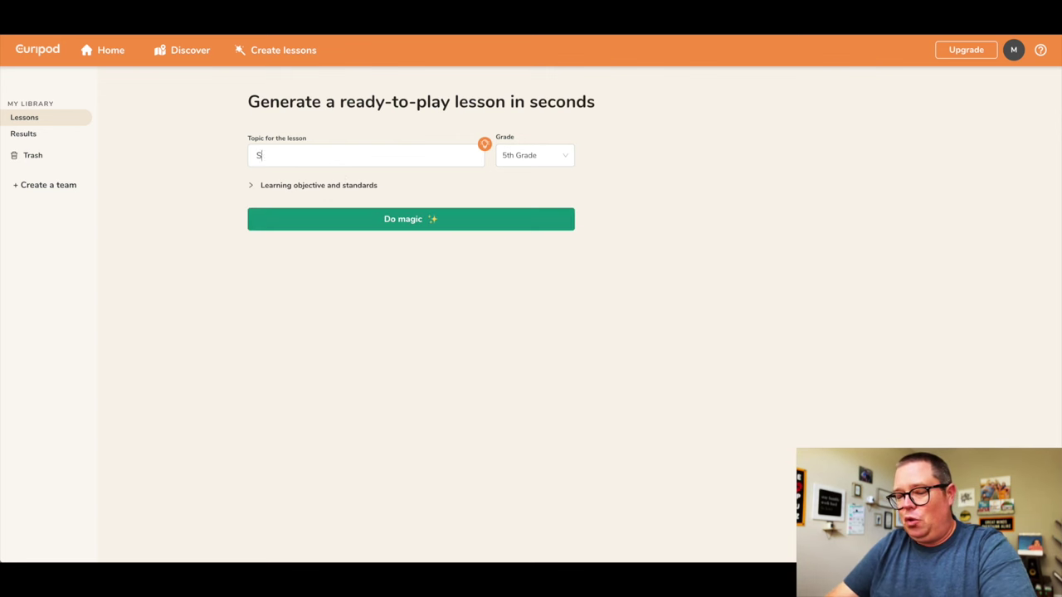
pyautogui.write('tory Elements')
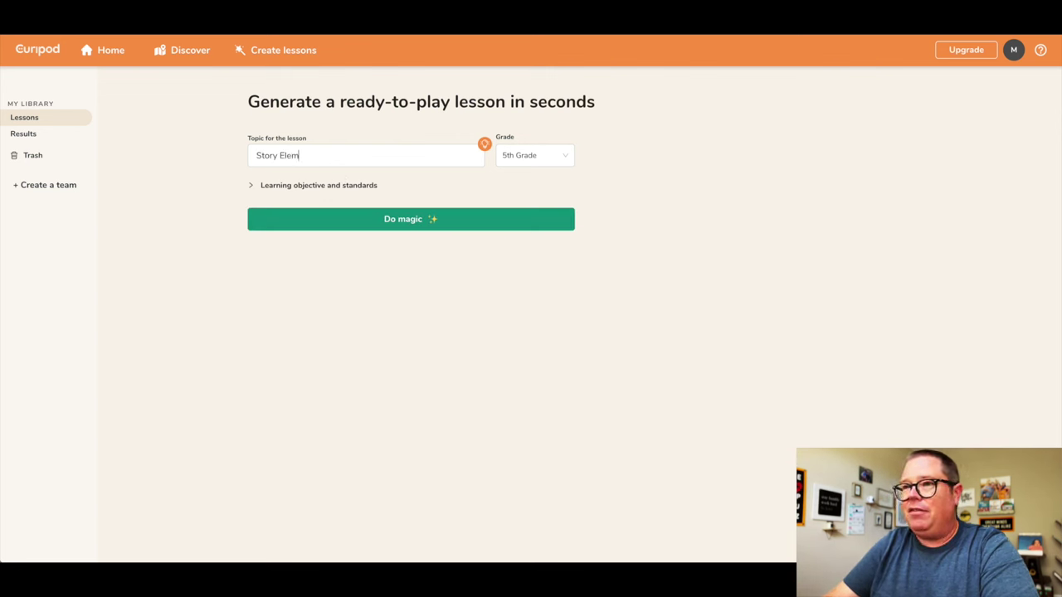
pyautogui.click(523, 166)
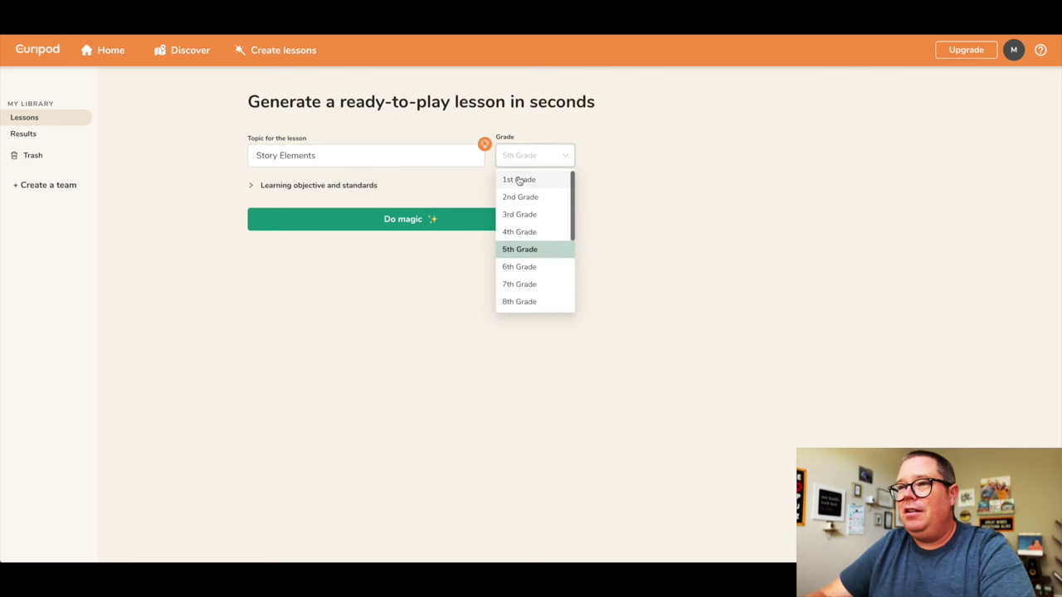
pyautogui.click(517, 177)
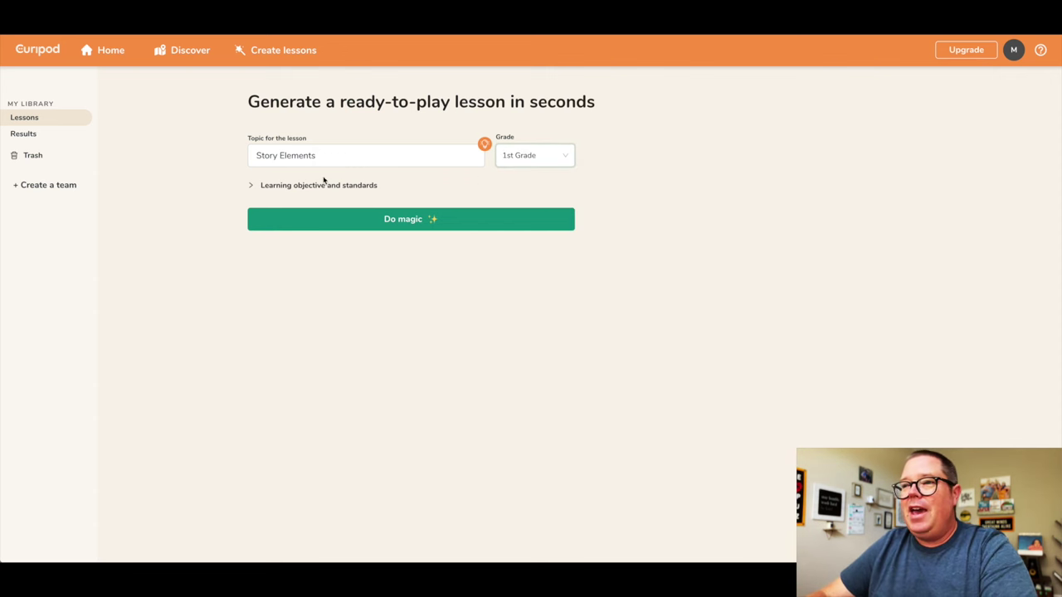
pyautogui.click(253, 187)
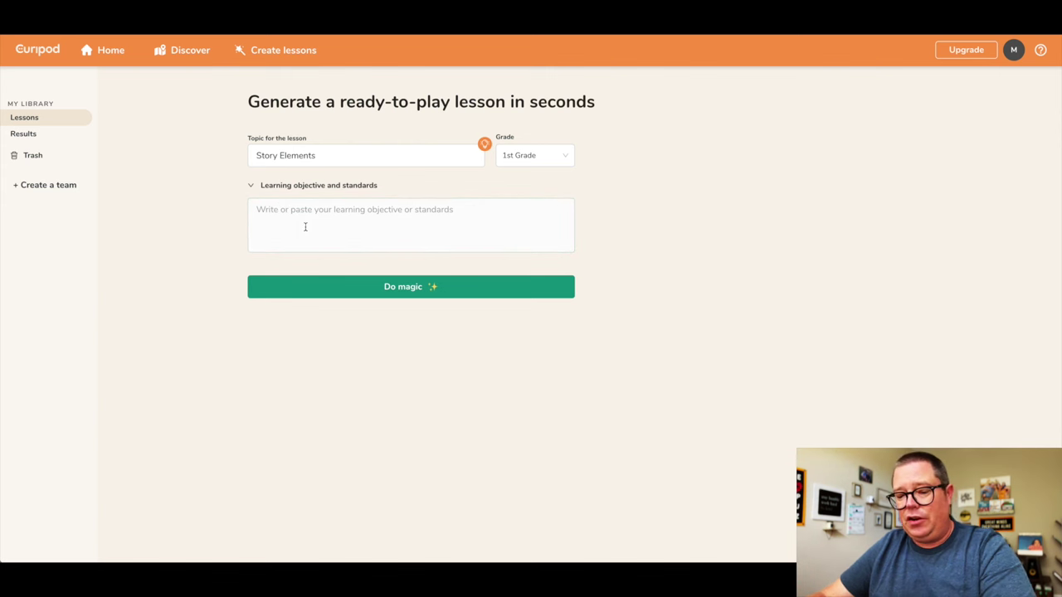
pyautogui.write('ELA.1.R.1.1: Identify and describe the main story elements in a story')
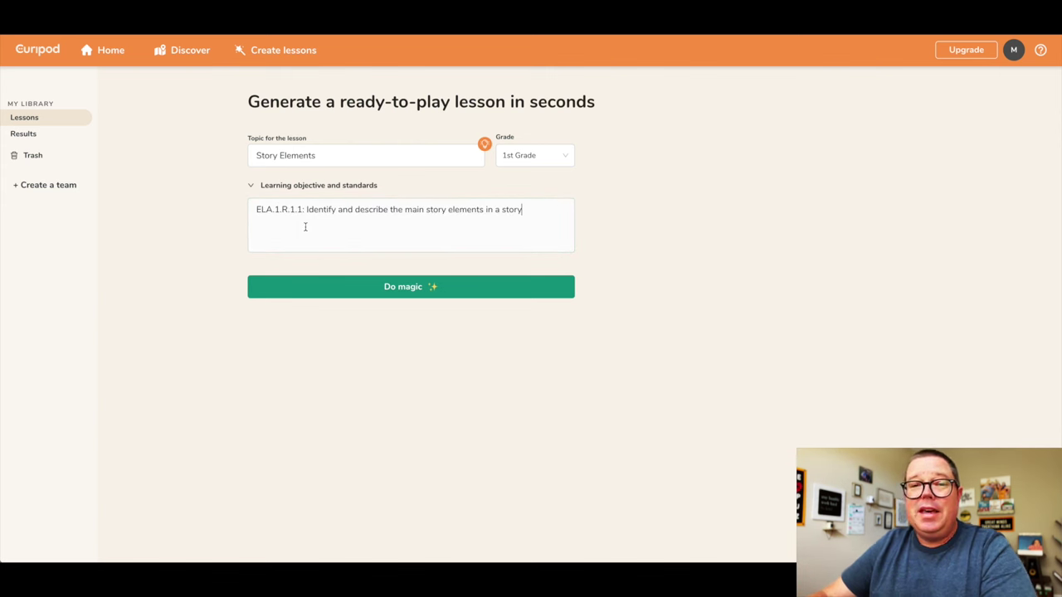
pyautogui.click(386, 292)
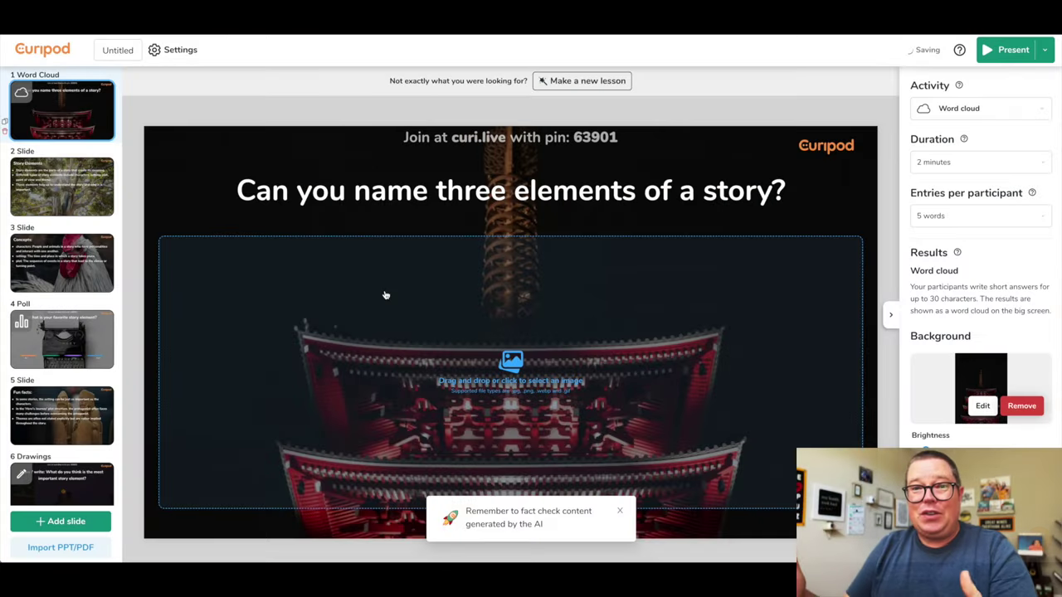
# Step: Browse slides 2, 3 and 4, then list the poll slide's other activity types
pyautogui.click(76, 207)
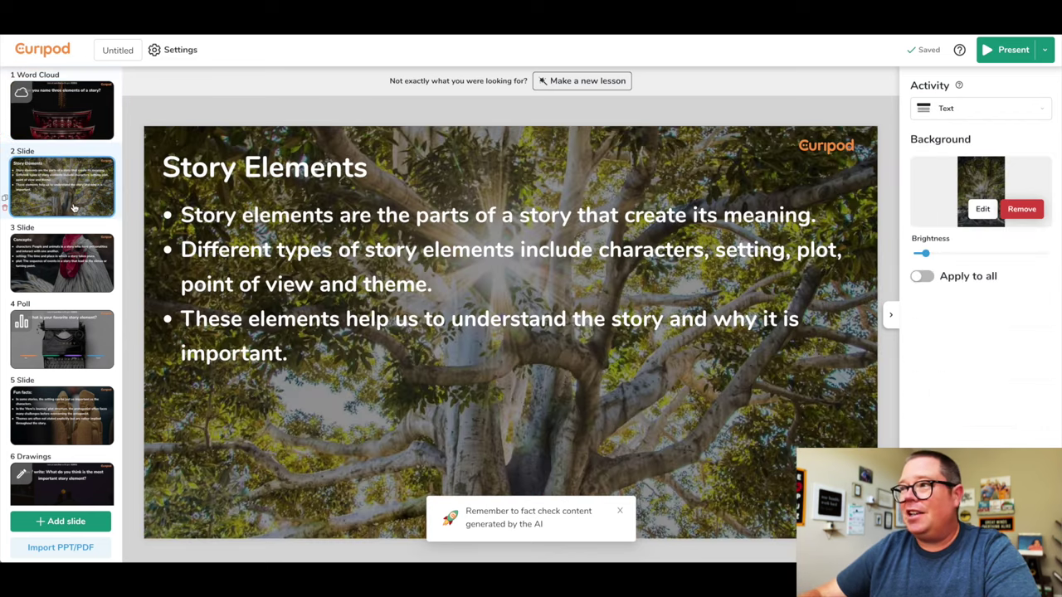
pyautogui.click(81, 270)
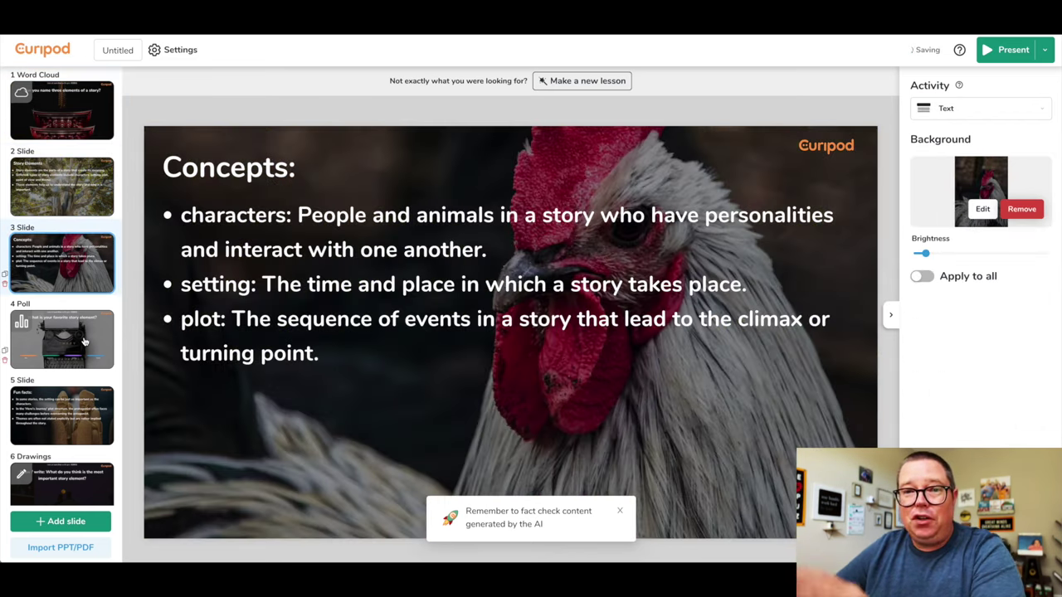
pyautogui.click(83, 345)
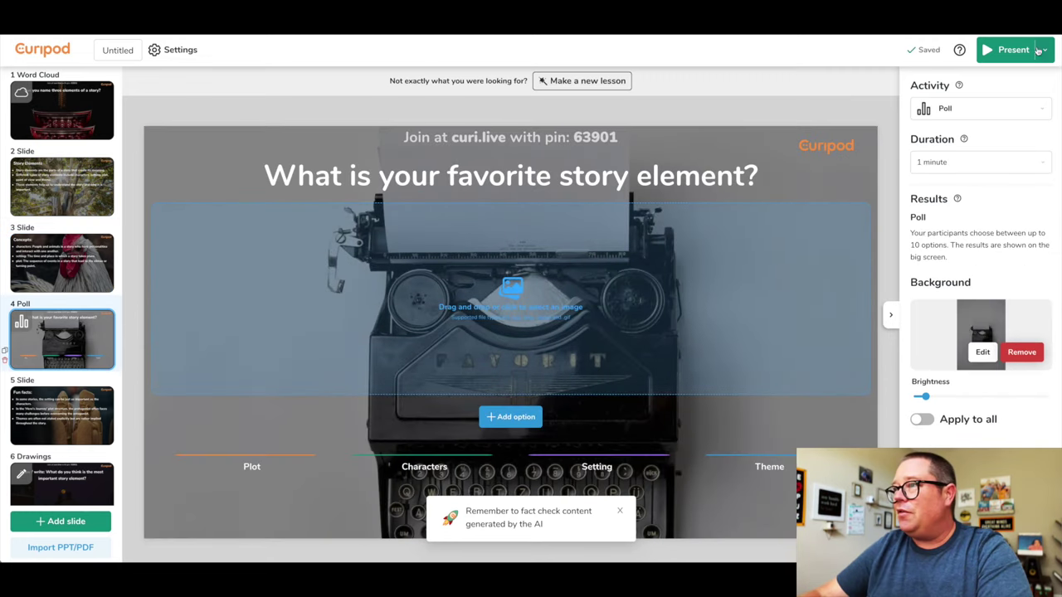
pyautogui.click(991, 112)
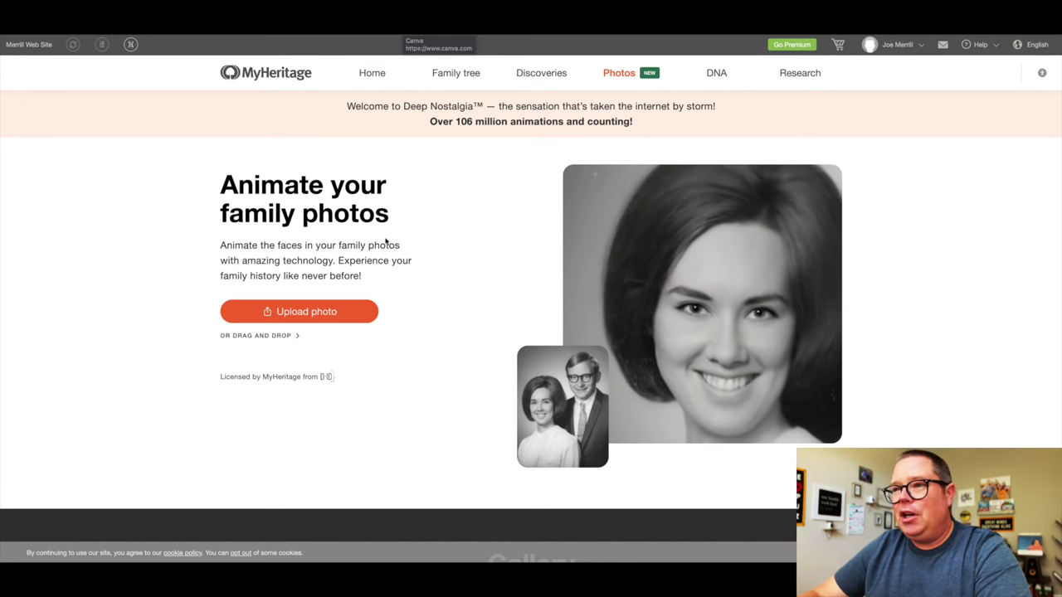
# Step: Upload the image named '1' from the Downloads folder to Deep Nostalgia
pyautogui.click(311, 316)
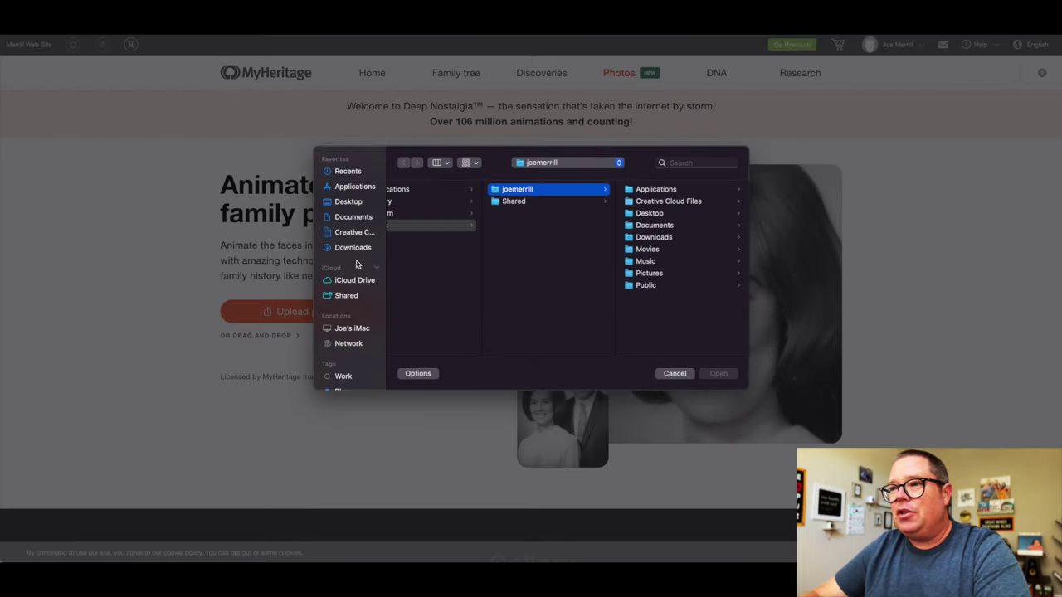
pyautogui.click(354, 247)
pyautogui.click(408, 189)
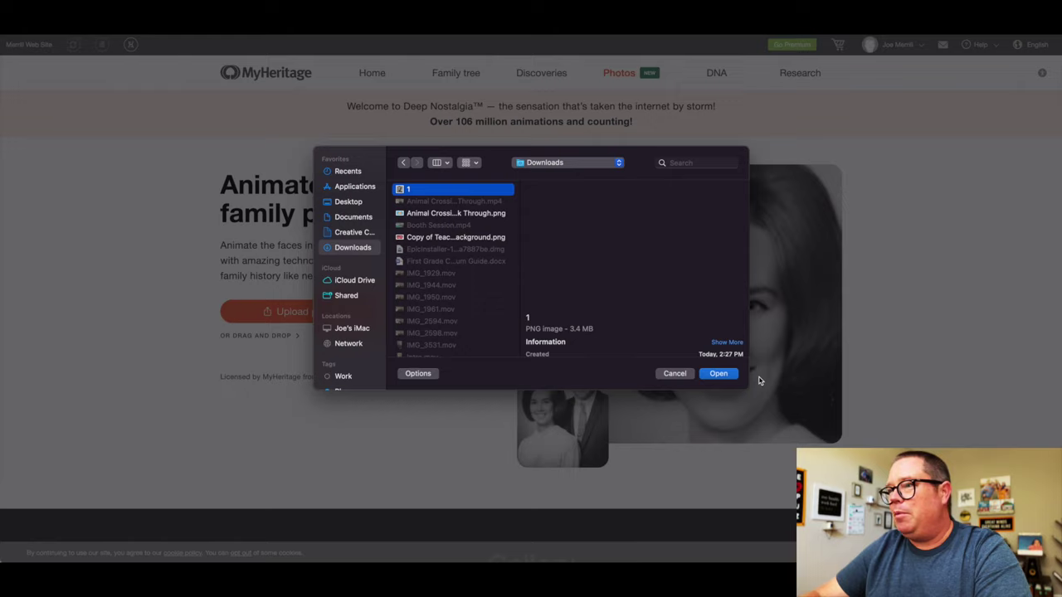
pyautogui.click(719, 373)
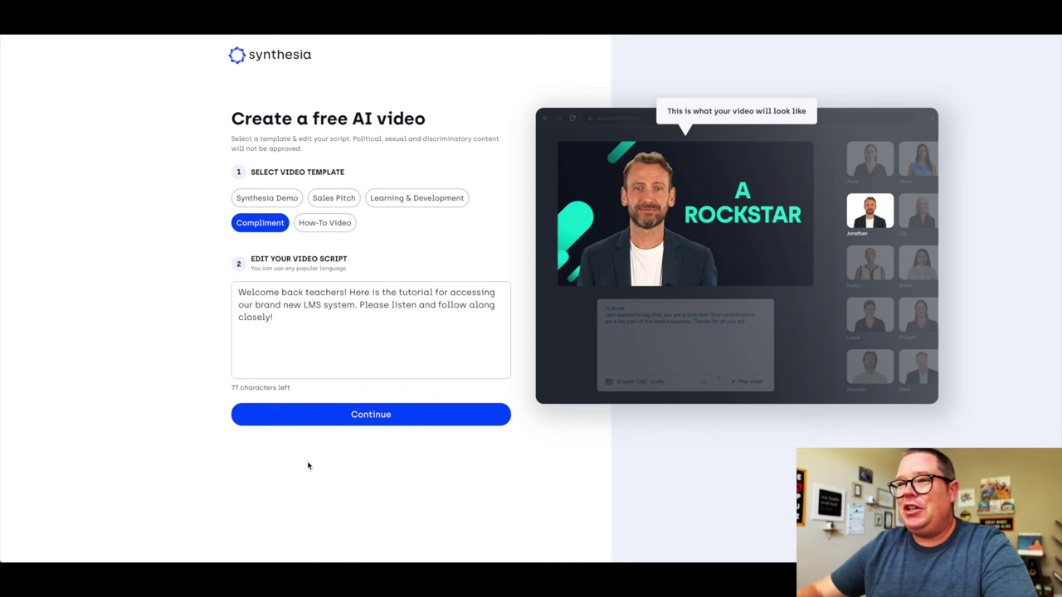
# Step: Select the teacher welcome script, choose the Learning & Development template and create the video
pyautogui.click(274, 330)
pyautogui.hotkey('ctrl', 'a')
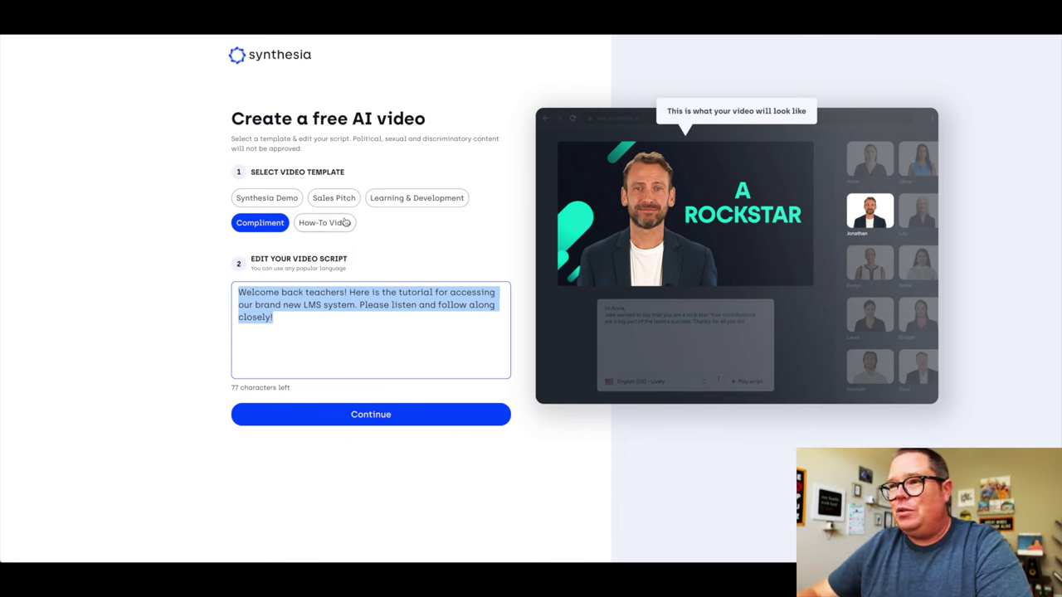
pyautogui.click(407, 199)
pyautogui.click(371, 414)
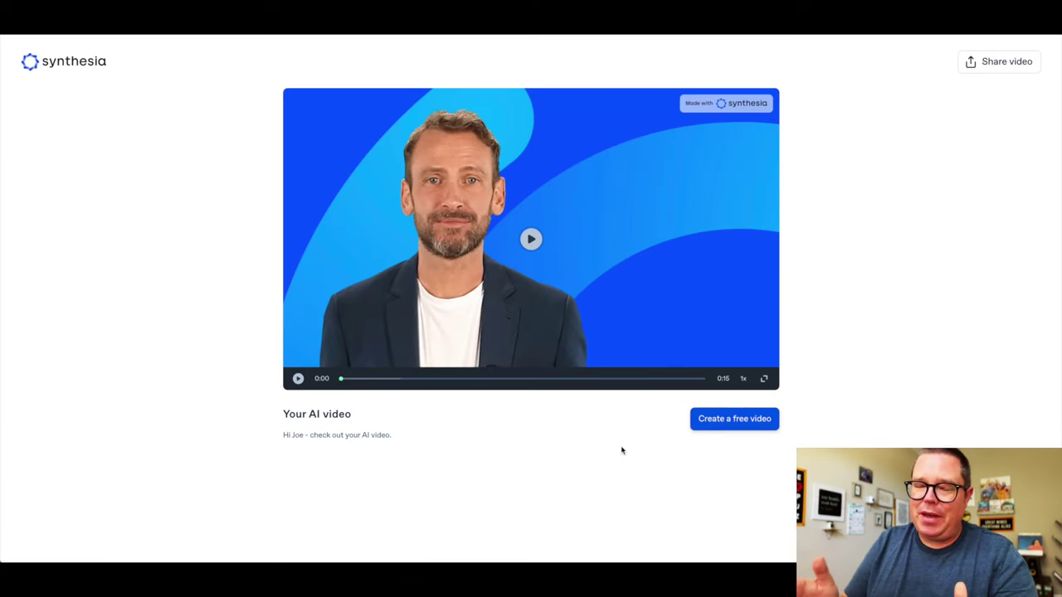
# Step: Play the AI presenter video for about six seconds, then pause it
pyautogui.click(298, 378)
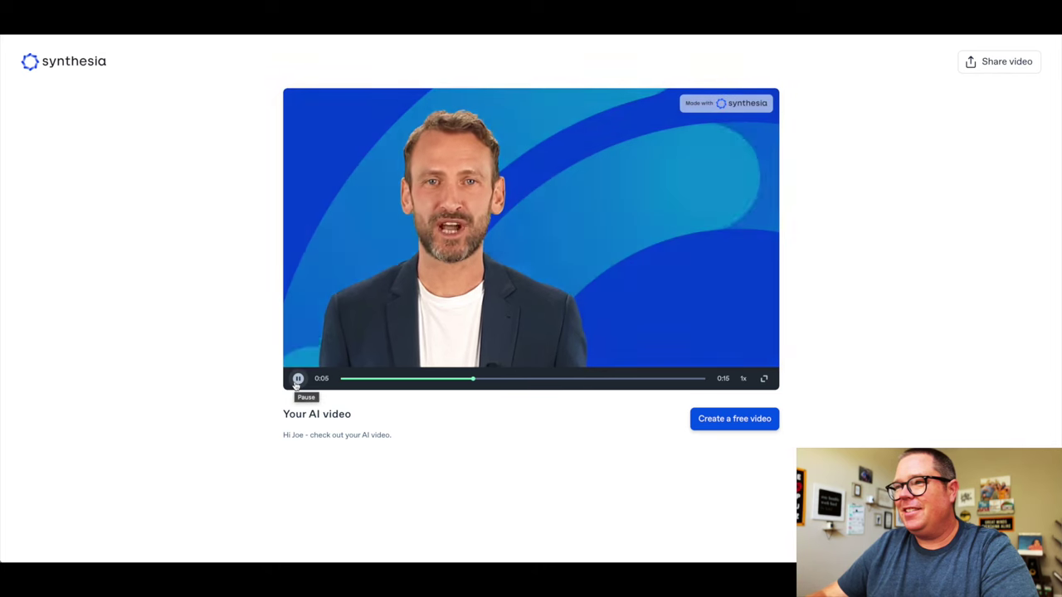
pyautogui.click(296, 382)
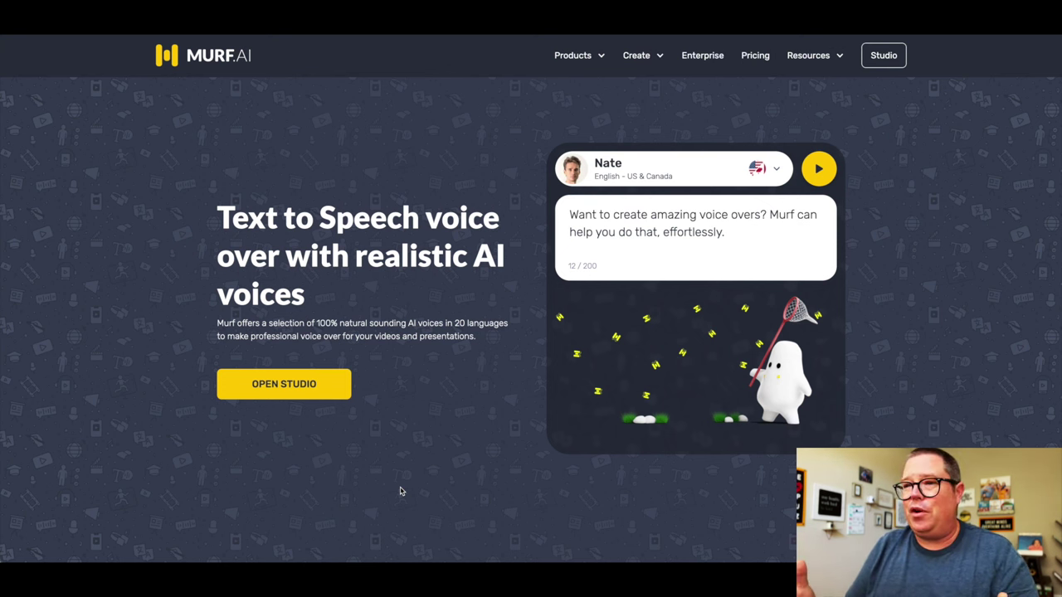
# Step: Replace the Murf sample text with 'Hello students! Please read all directions carefully.'
pyautogui.click(629, 238)
pyautogui.hotkey('ctrl', 'a')
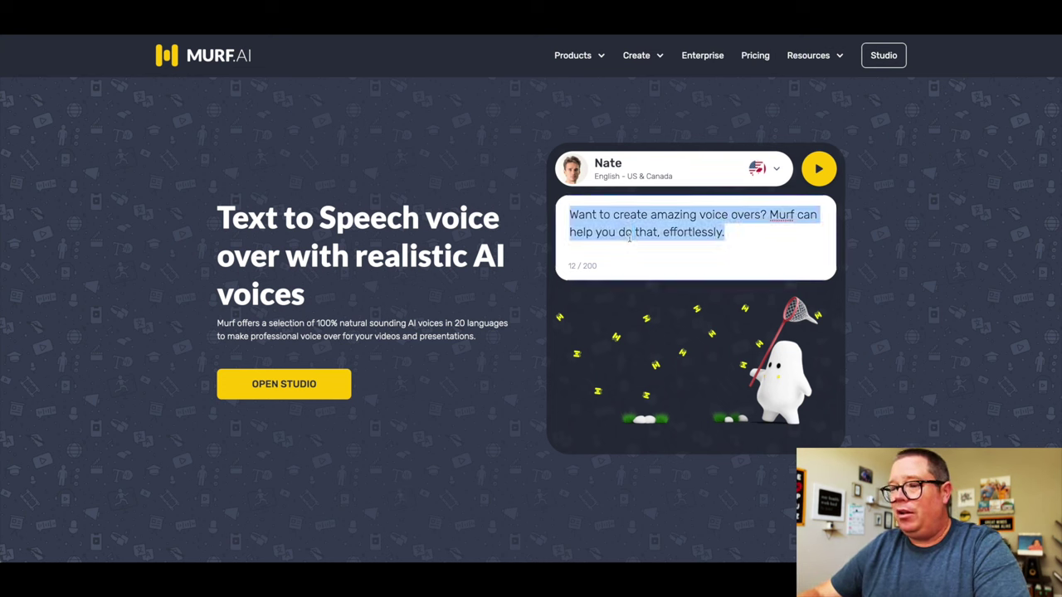
pyautogui.write('Hello styudents')
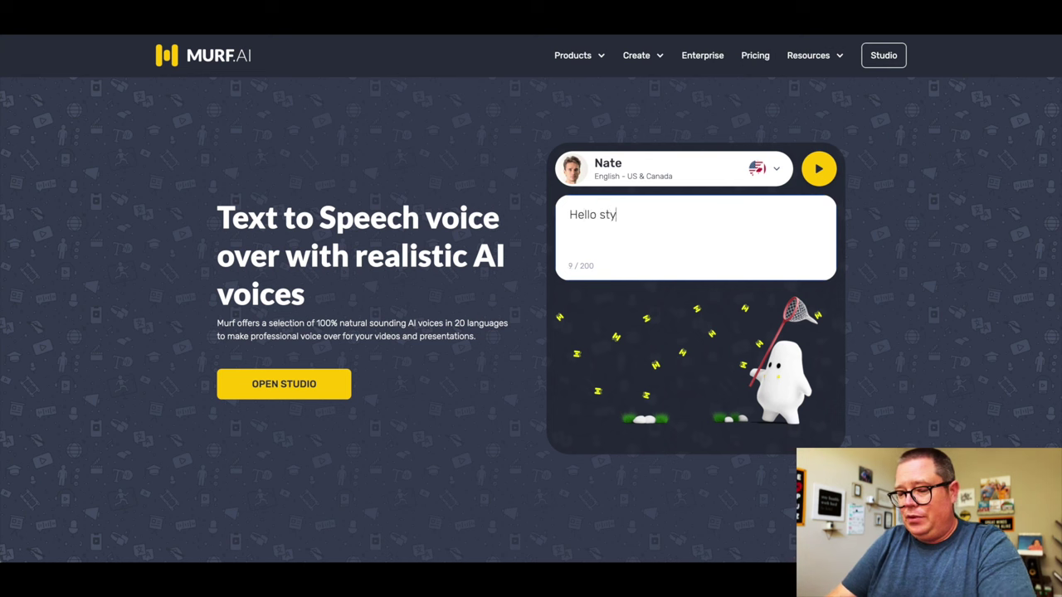
pyautogui.press('BackSpace')
pyautogui.press('BackSpace')
pyautogui.press('BackSpace')
pyautogui.press('BackSpace')
pyautogui.press('BackSpace')
pyautogui.press('BackSpace')
pyautogui.press('BackSpace')
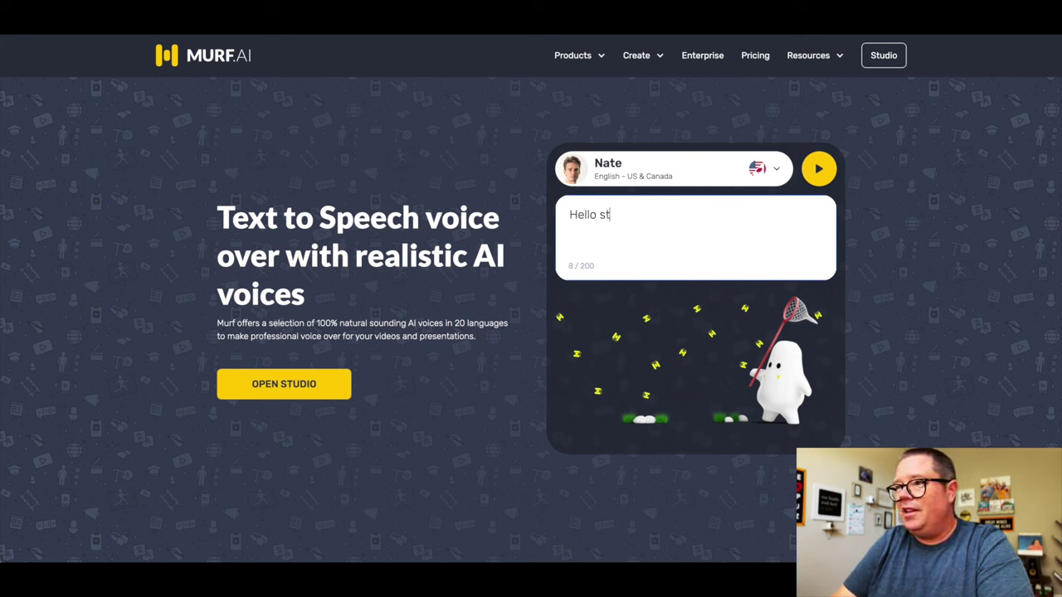
pyautogui.write('udents,')
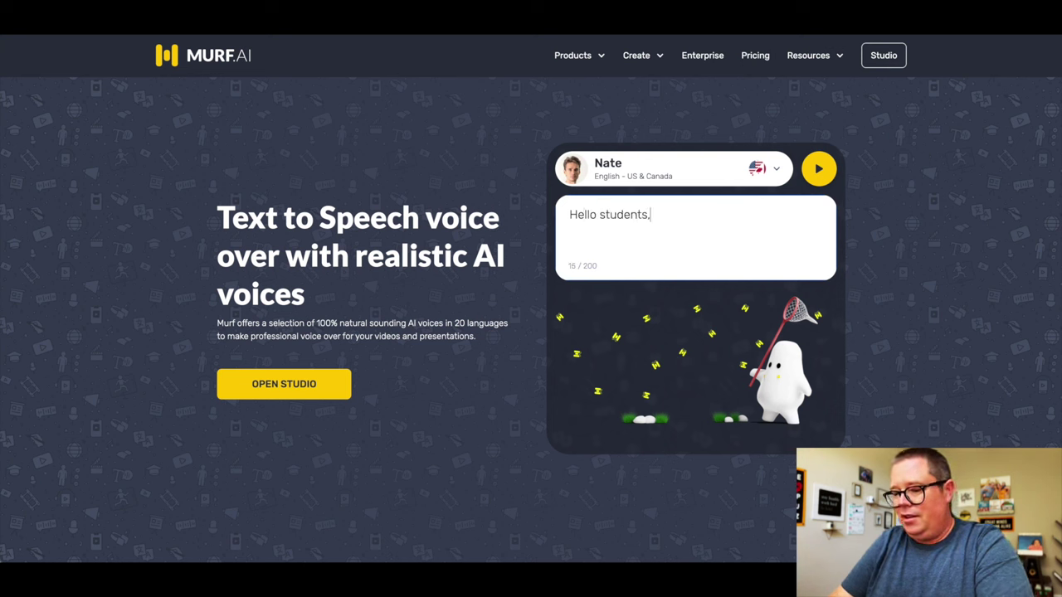
pyautogui.press('BackSpace')
pyautogui.write('! Please ')
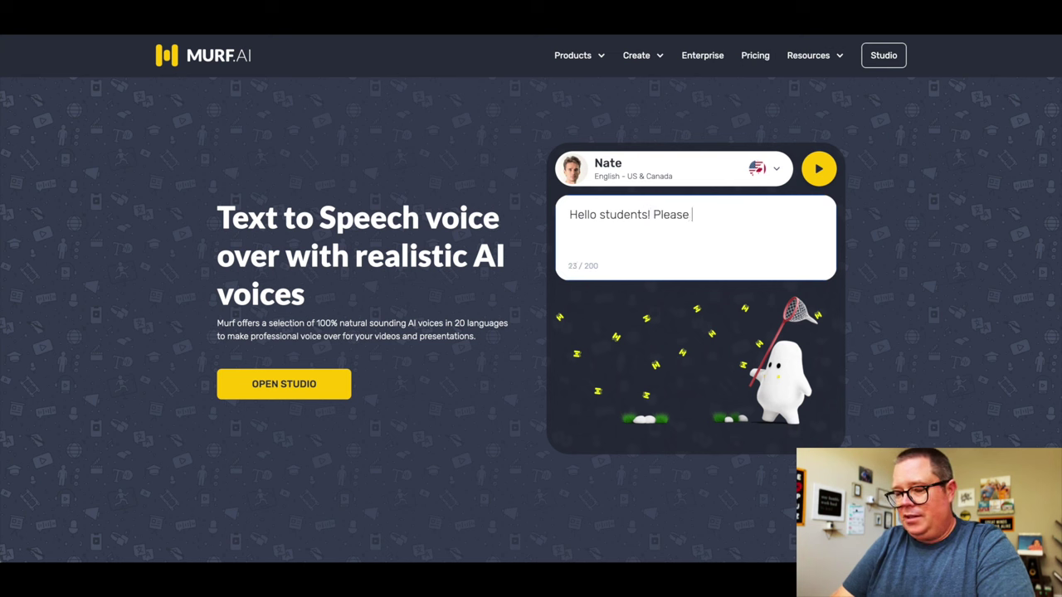
pyautogui.write('read all direct')
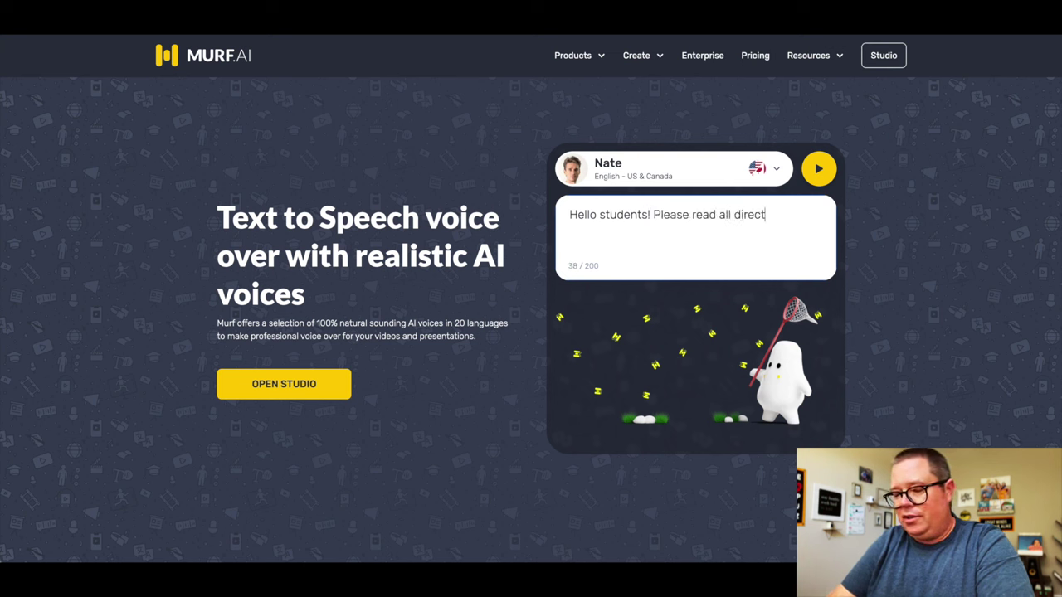
pyautogui.write('ions carefully')
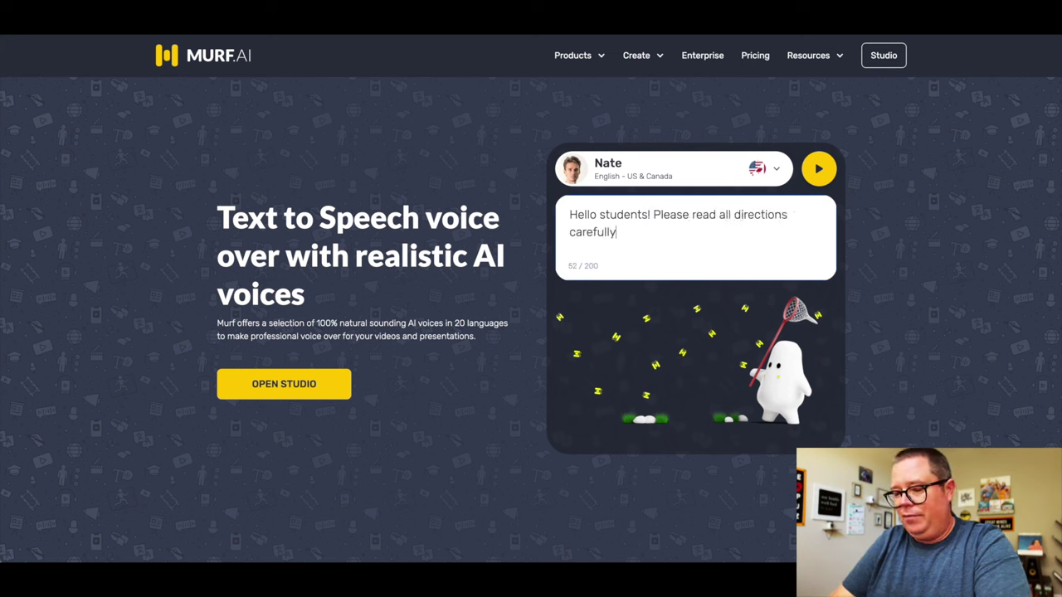
pyautogui.write('.')
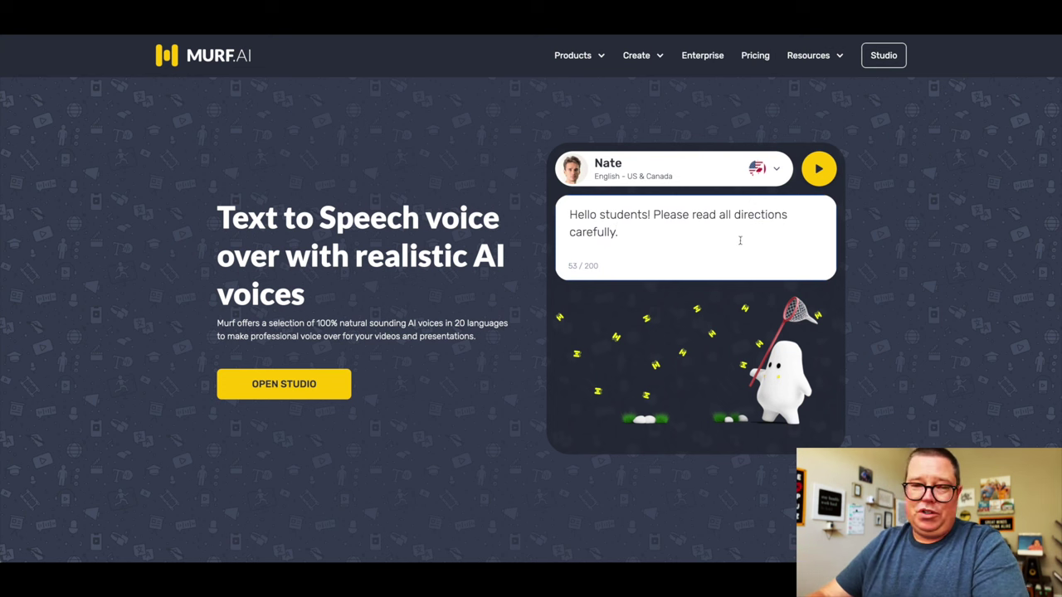
# Step: Play 'Hello students! Please read all directions carefully.' in Nate's voice, then replay it as Hazel (English - UK)
pyautogui.click(817, 172)
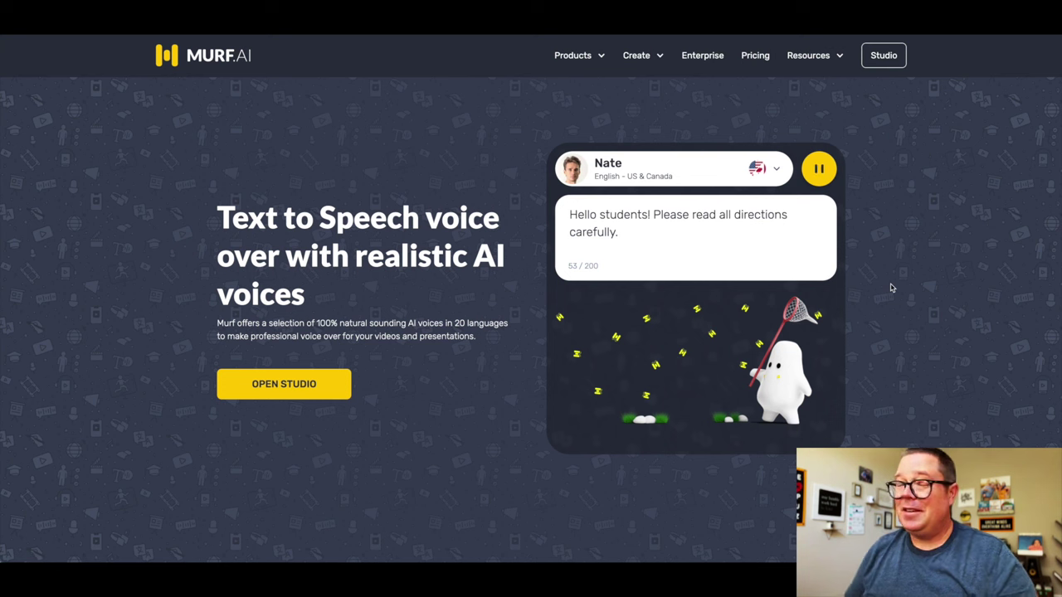
pyautogui.click(777, 170)
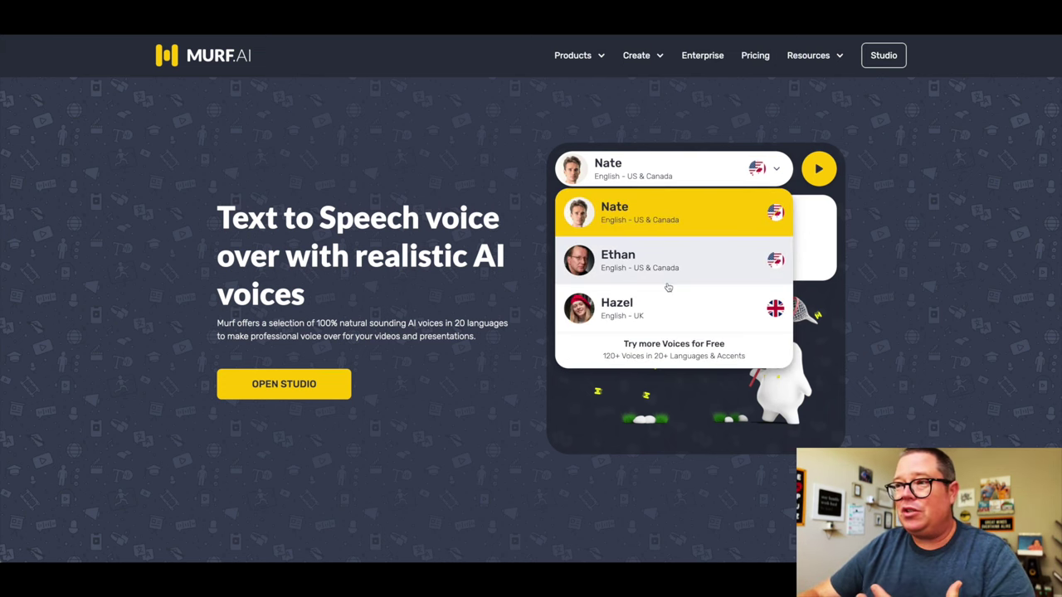
pyautogui.scroll(-1, 664, 295)
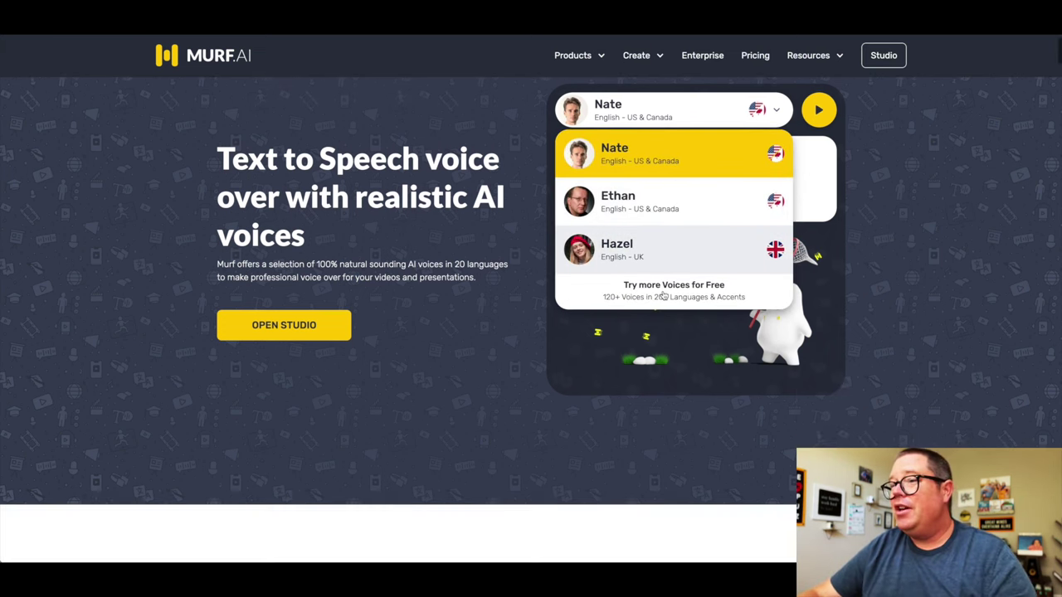
pyautogui.click(661, 259)
pyautogui.click(819, 110)
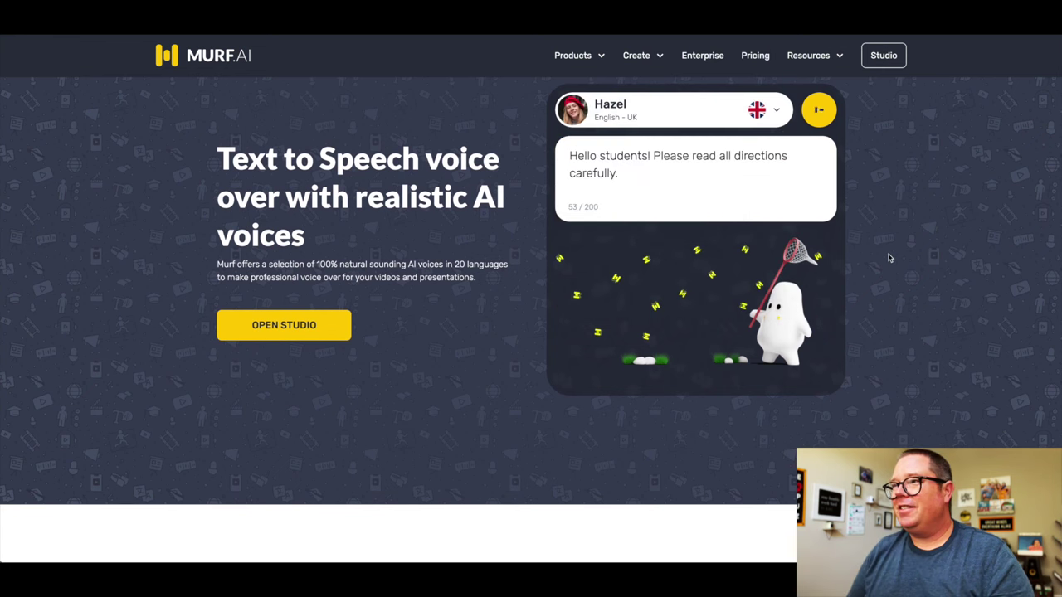